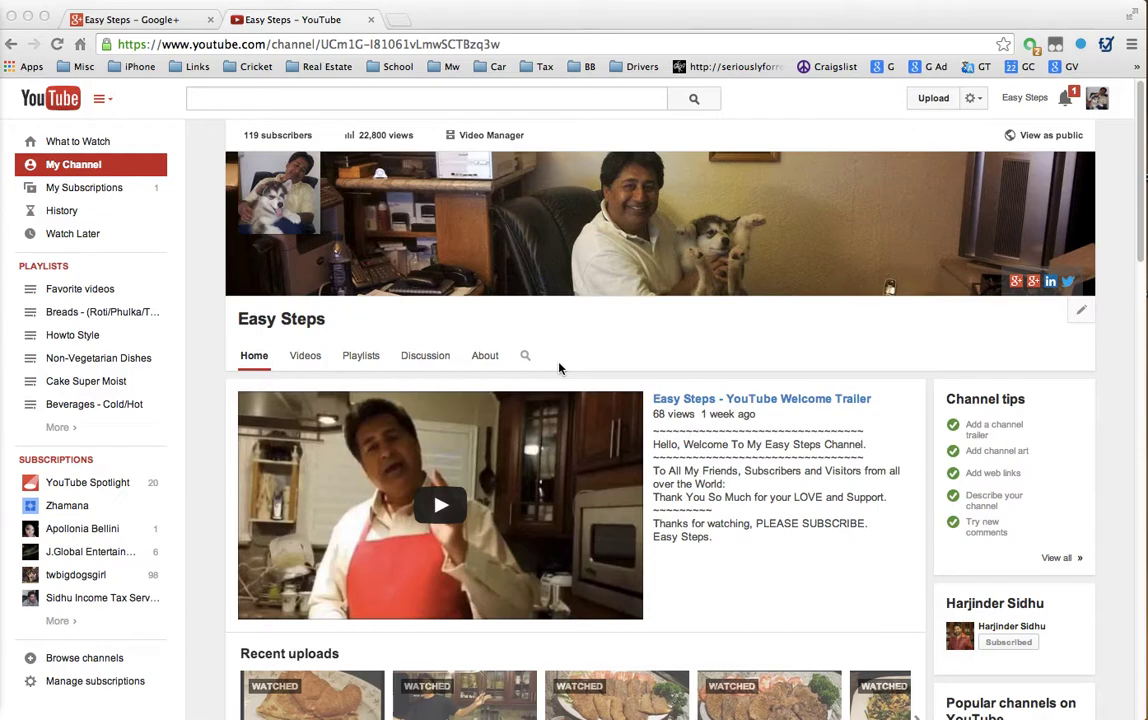
# Look over the channel page, check the Video Manager's Uploads and Likes pages, and return to the channel.
pyautogui.scroll(-1, 559, 368)
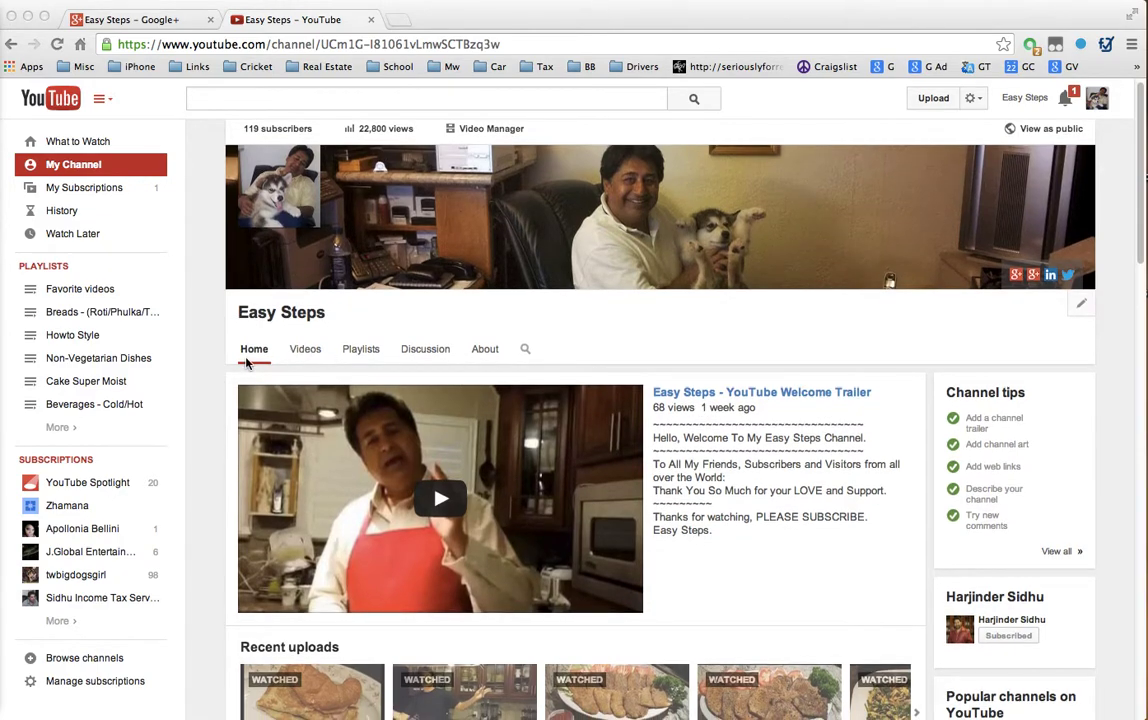
pyautogui.scroll(1, 161, 373)
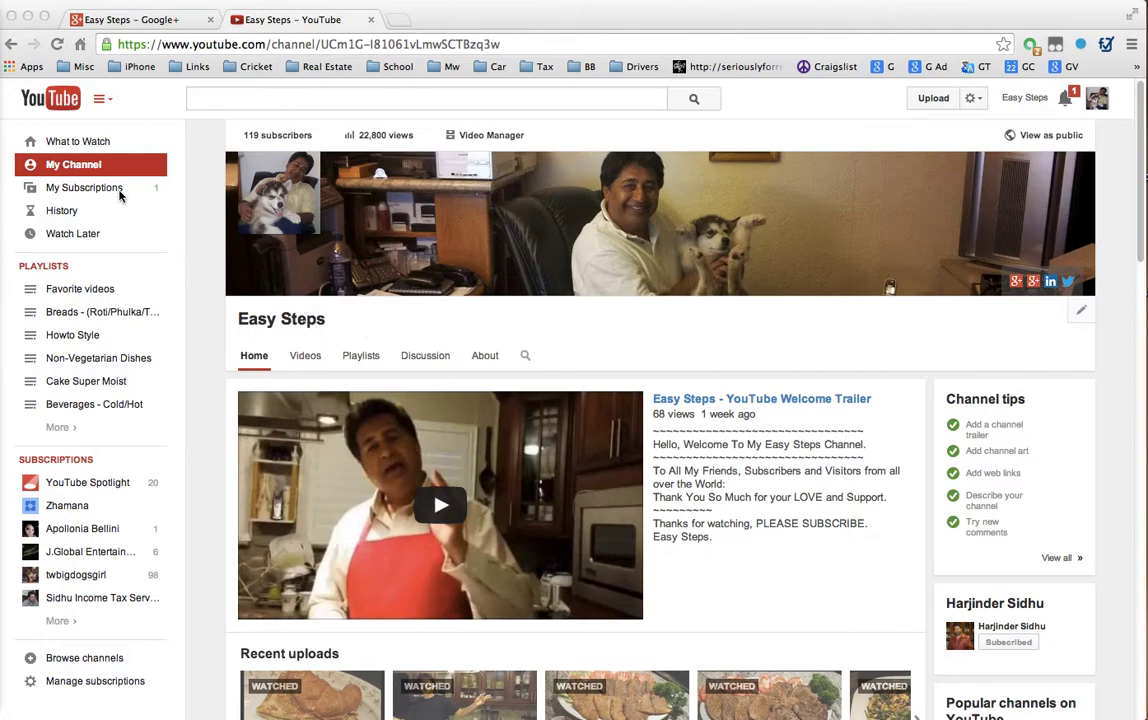
pyautogui.moveTo(275, 170)
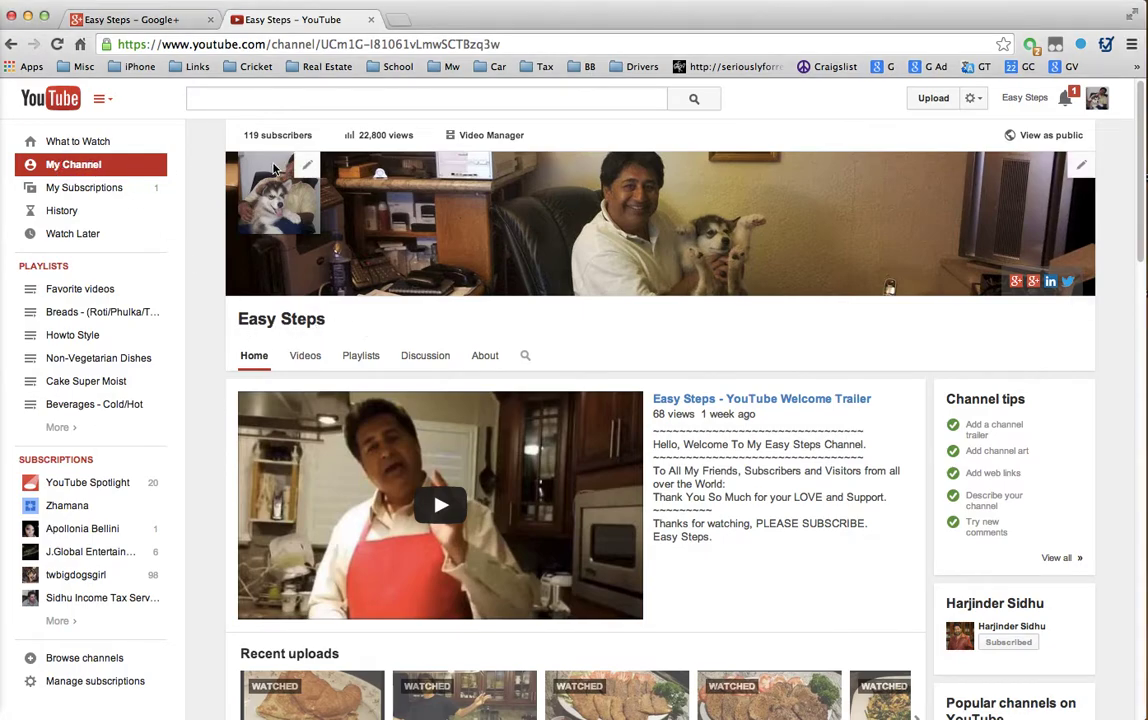
pyautogui.click(503, 139)
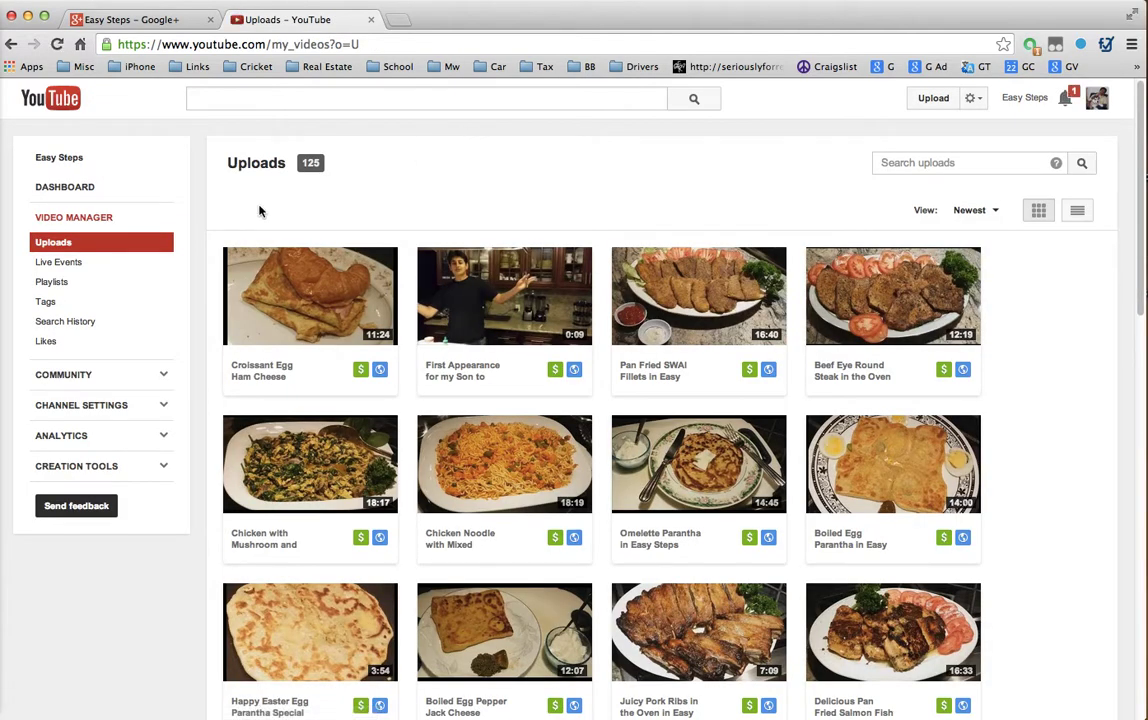
pyautogui.click(55, 341)
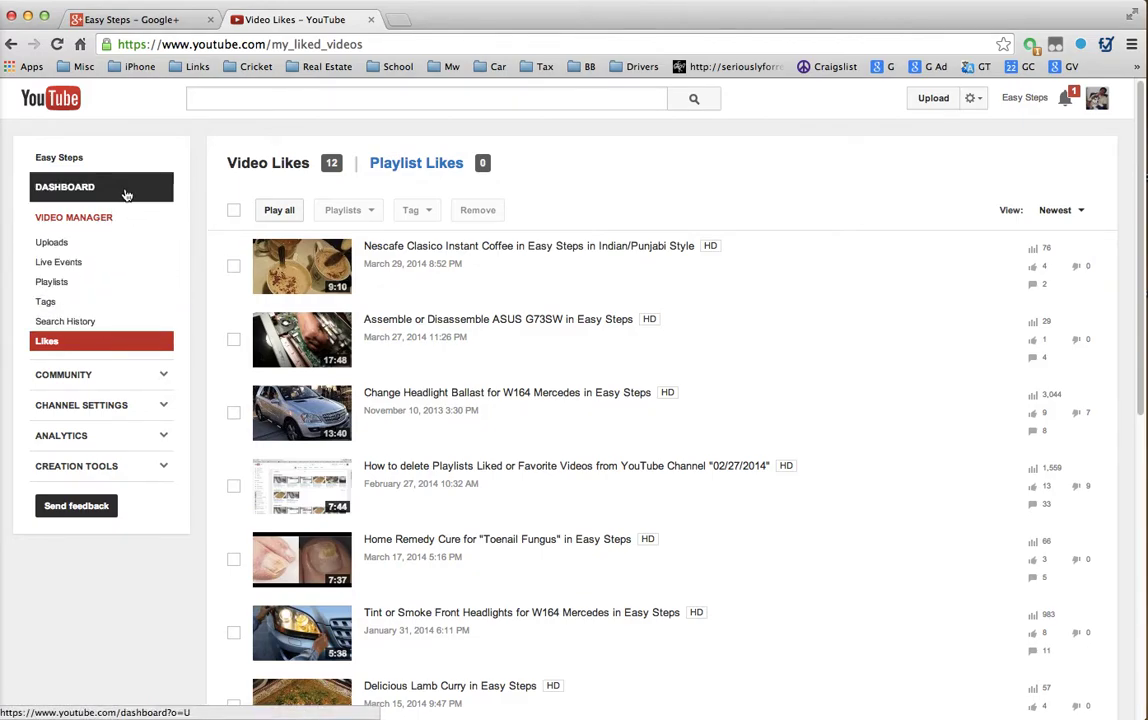
pyautogui.click(60, 158)
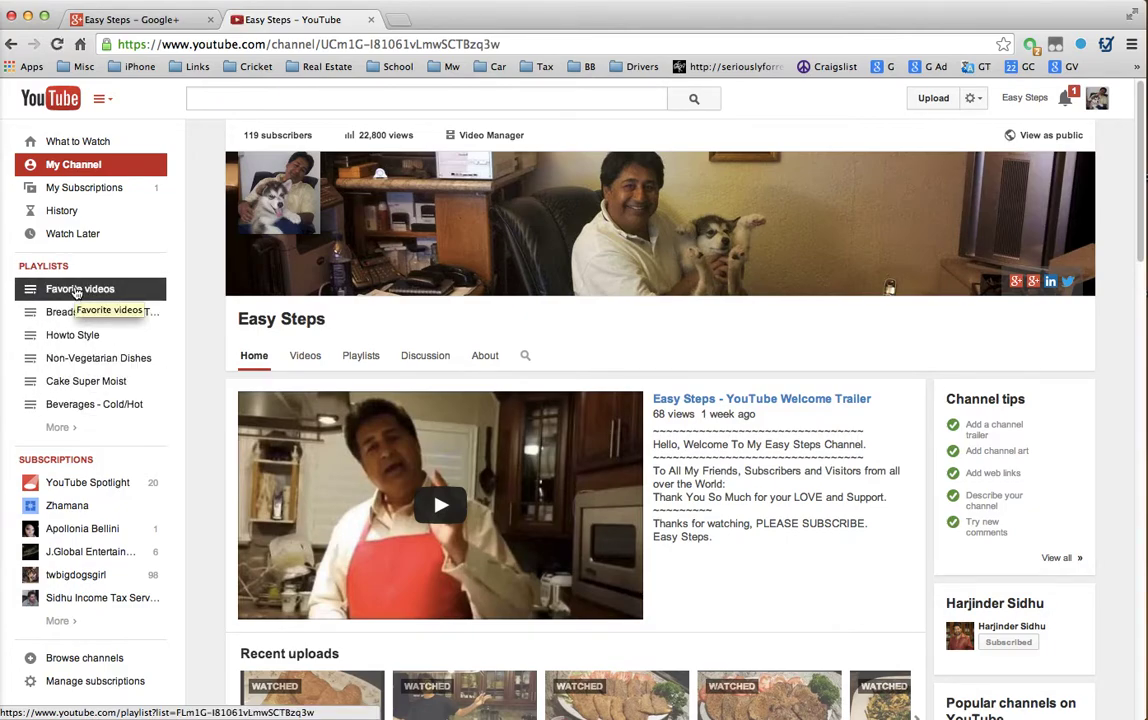
# Open the Favorite videos playlist and move "Cashew Burfi in Easy Steps" below "Oven Roasted Chicken Drumsticks in Easy Steps".
pyautogui.click(76, 291)
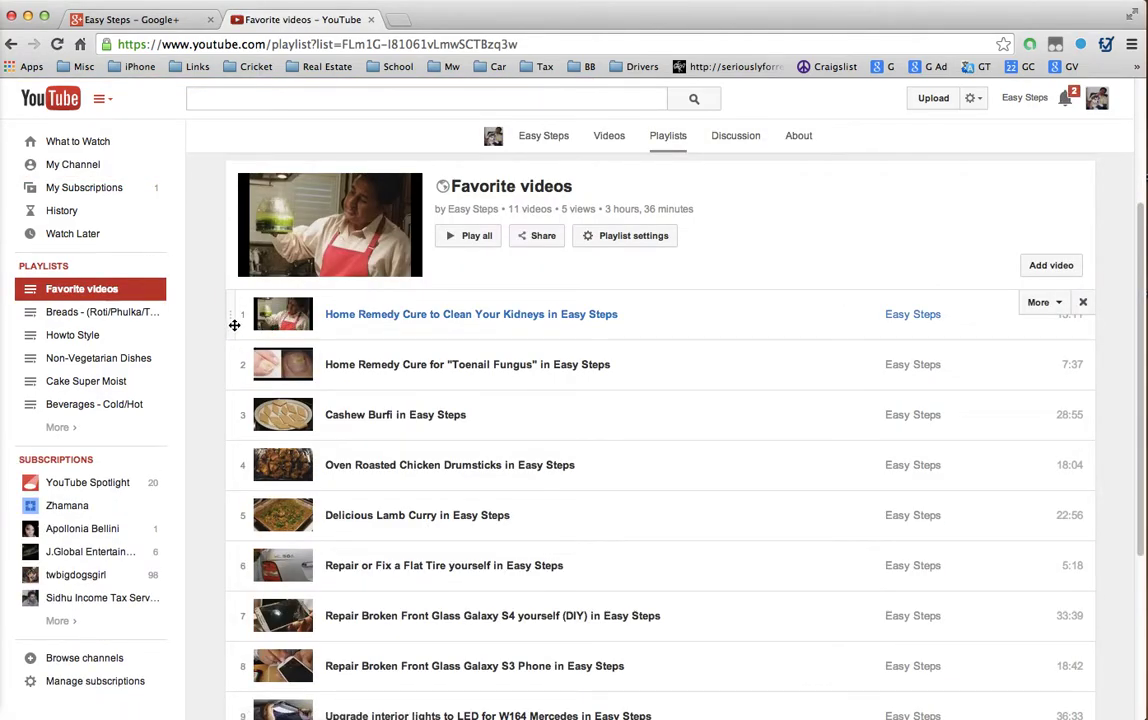
pyautogui.moveTo(232, 320)
pyautogui.mouseDown()
pyautogui.moveTo(225, 521)
pyautogui.moveTo(230, 314)
pyautogui.mouseUp()
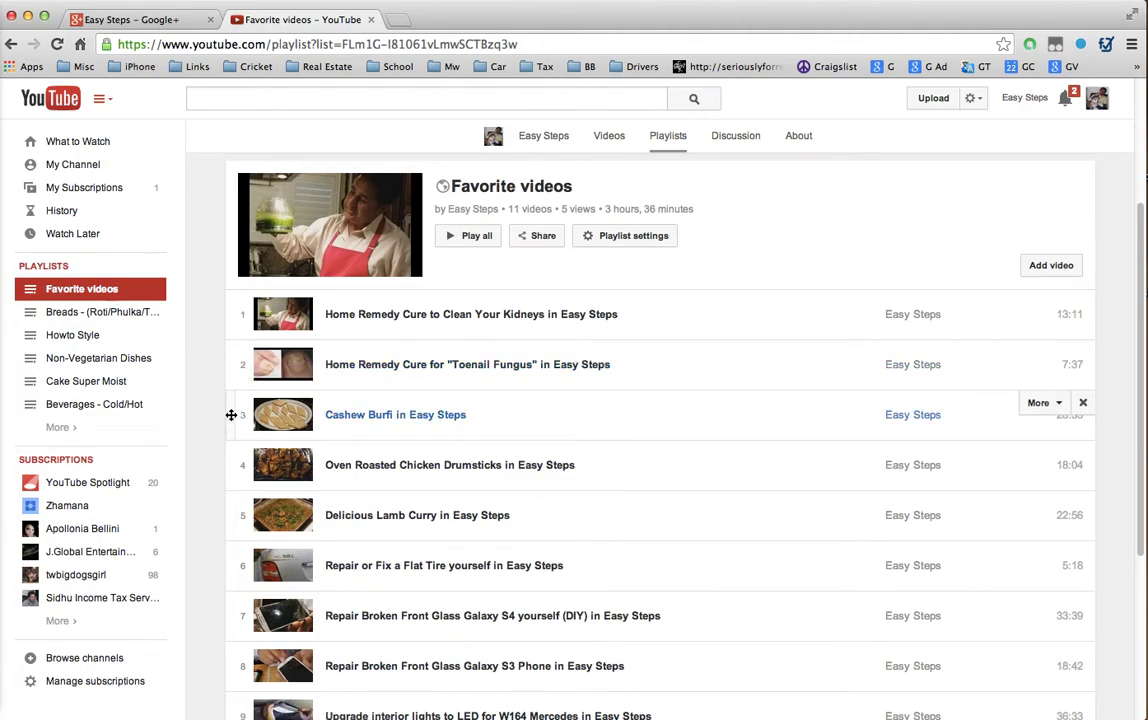
pyautogui.moveTo(231, 414); pyautogui.dragTo(231, 459)
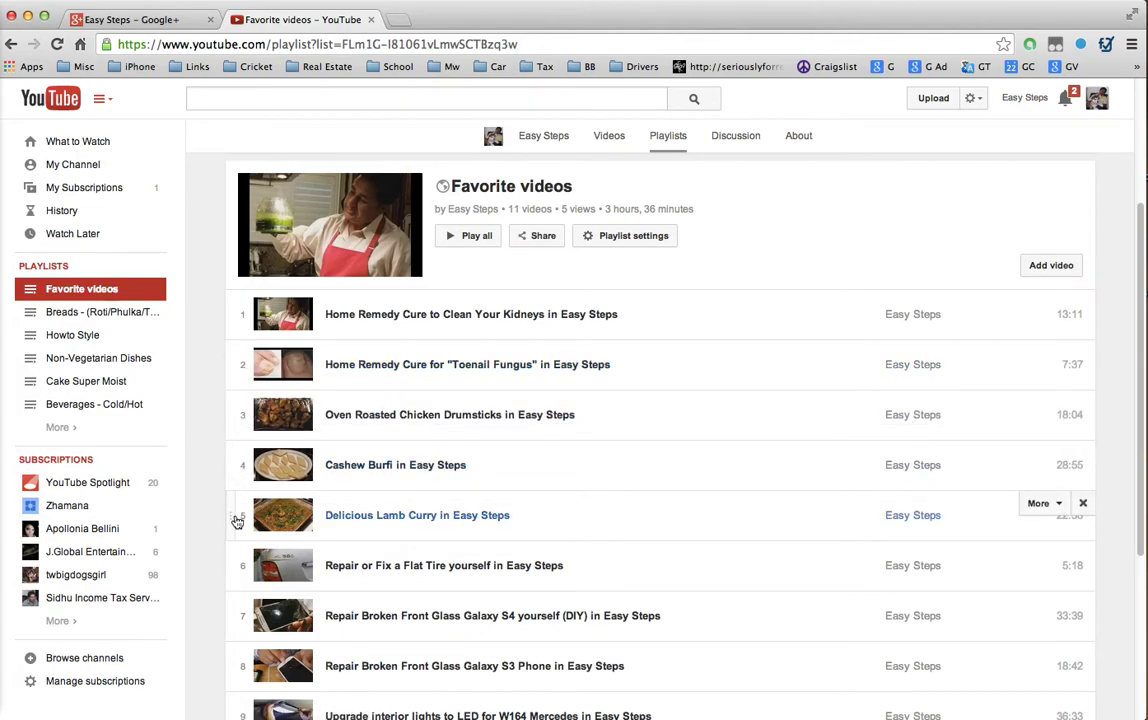
pyautogui.moveTo(232, 519); pyautogui.dragTo(231, 459)
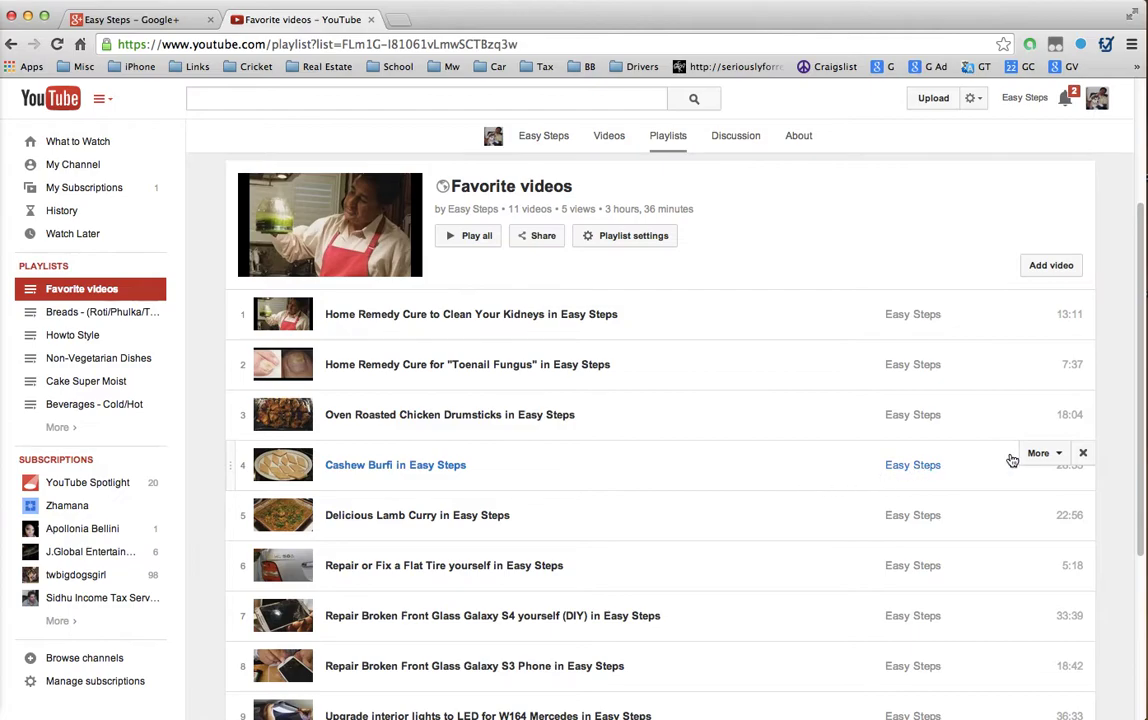
# Remove "Cashew Burfi in Easy Steps" from the playlist and move "Delicious Lamb Curry" below "Repair or Fix a Flat Tire yourself".
pyautogui.click(1085, 455)
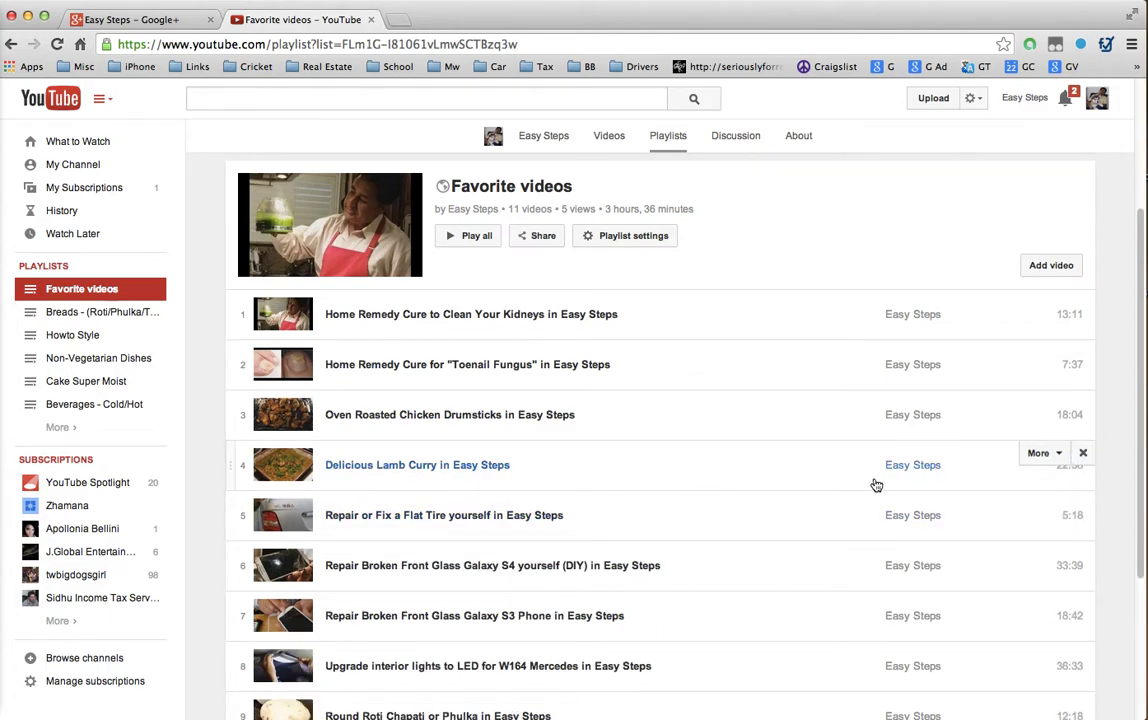
pyautogui.click(1062, 455)
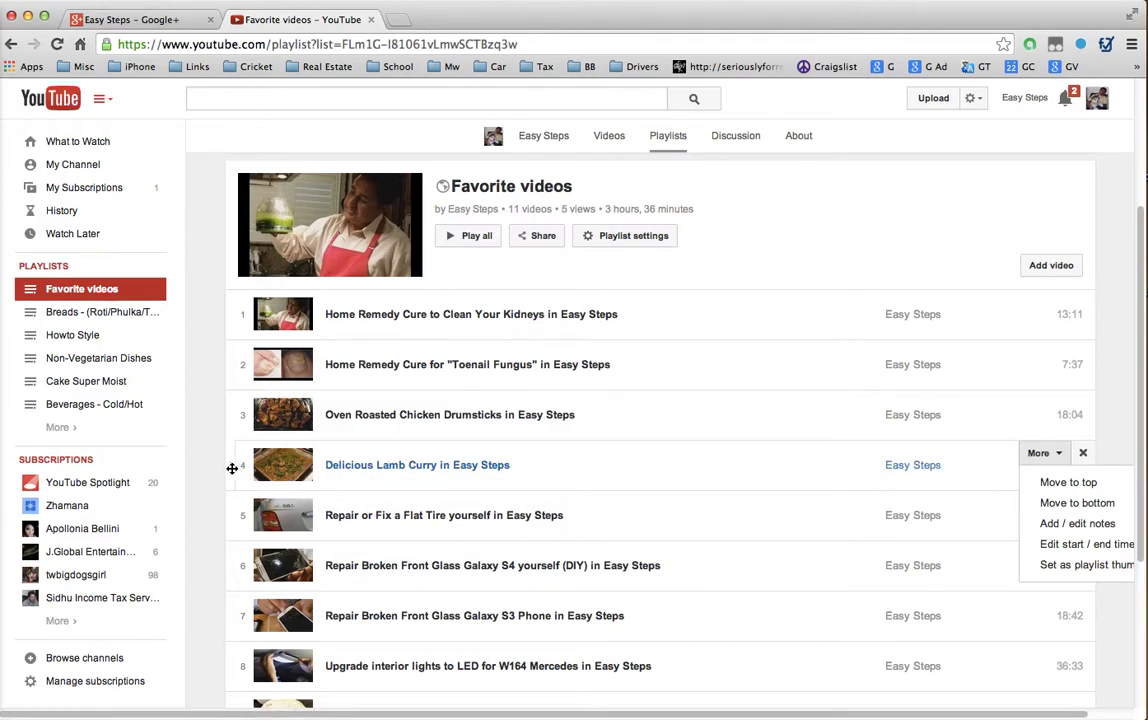
pyautogui.click(231, 468)
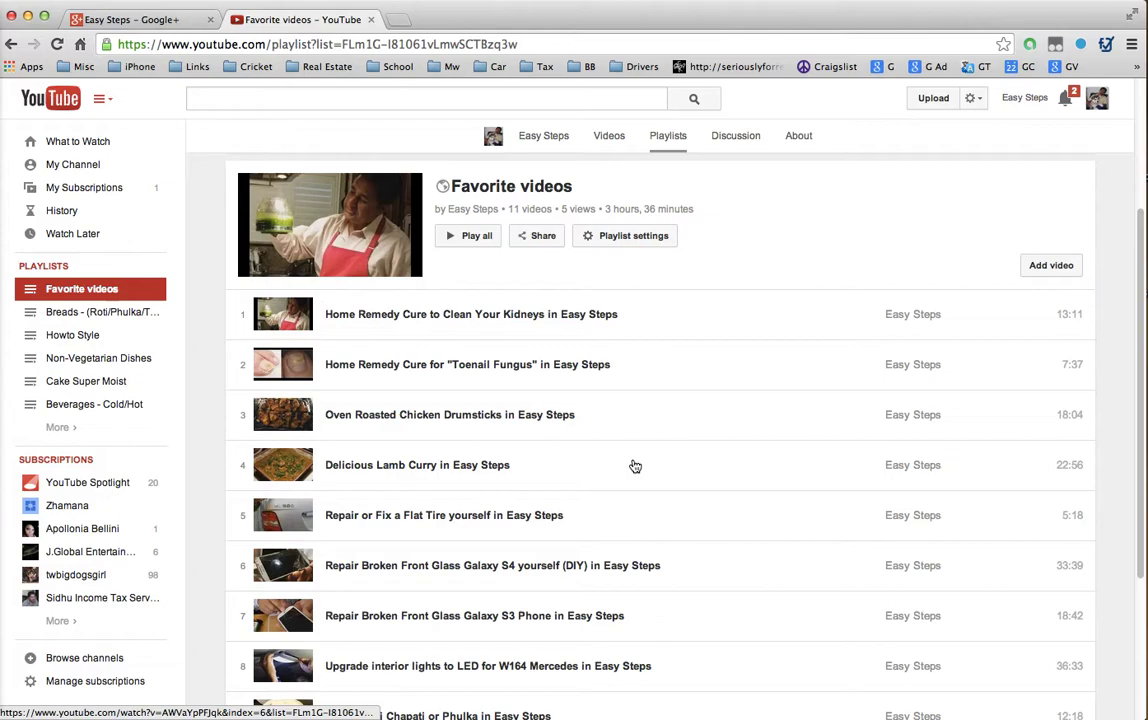
pyautogui.moveTo(231, 466)
pyautogui.mouseDown()
pyautogui.moveTo(238, 518)
pyautogui.moveTo(228, 469)
pyautogui.moveTo(230, 485)
pyautogui.mouseUp()
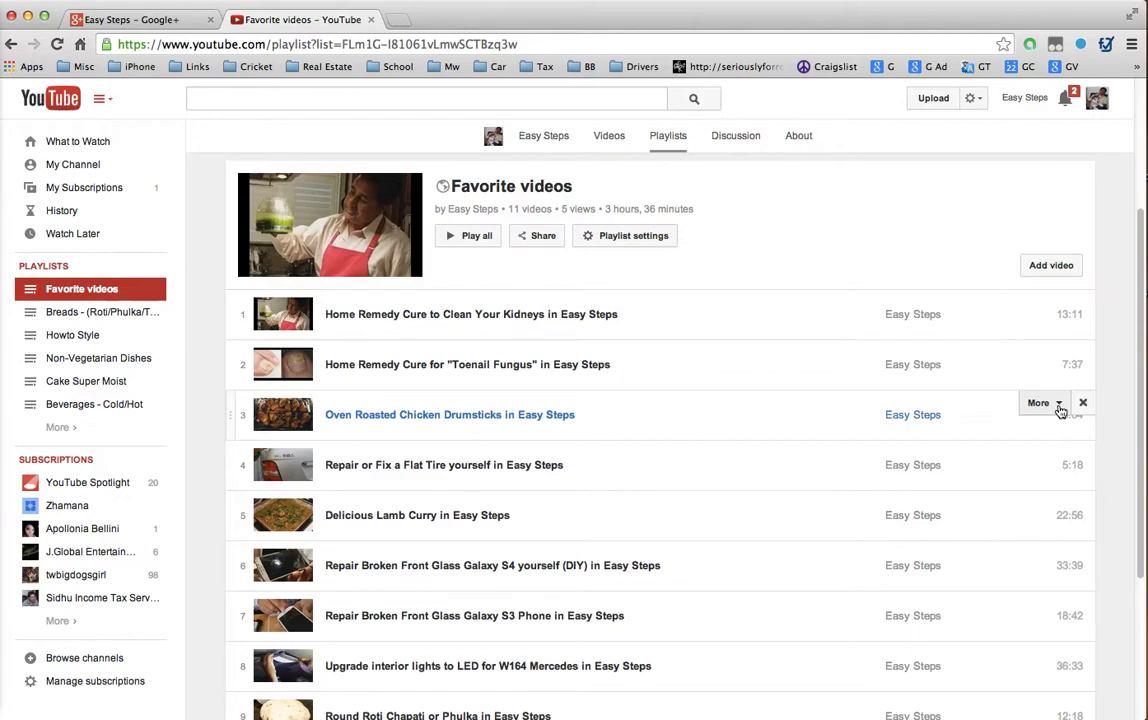
# Check the reordering, notes, timing and thumbnail options for the "Oven Roasted Chicken Drumsticks" and "Toenail Fungus" videos.
pyautogui.click(1059, 405)
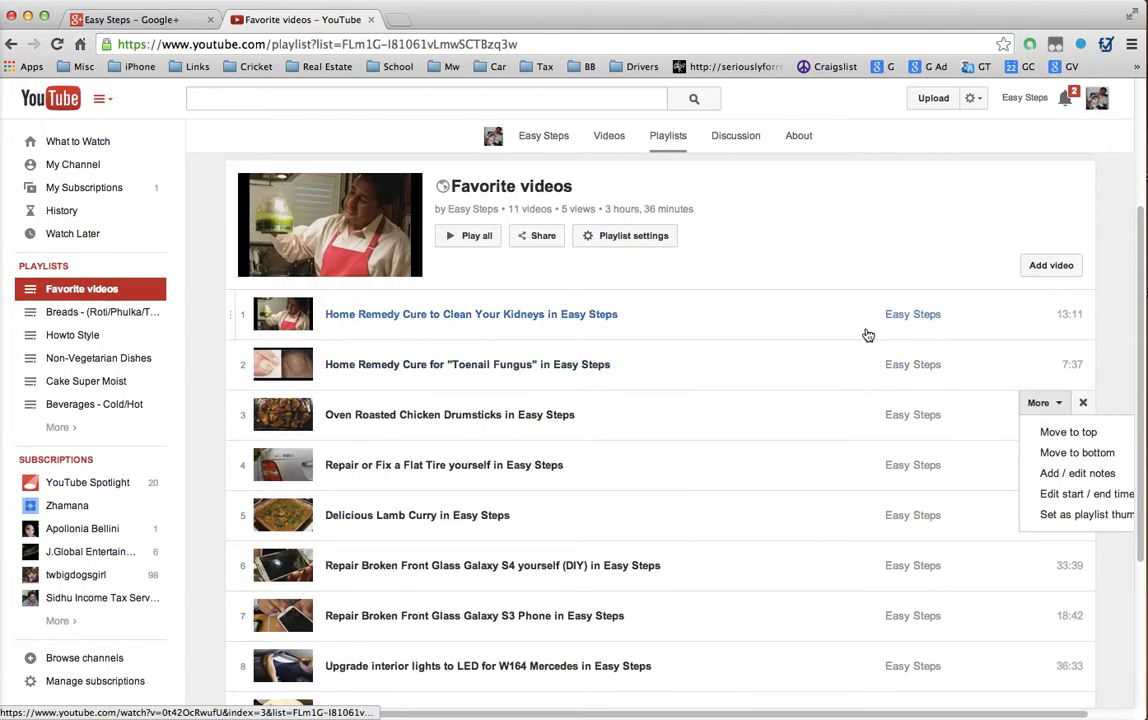
pyautogui.click(976, 366)
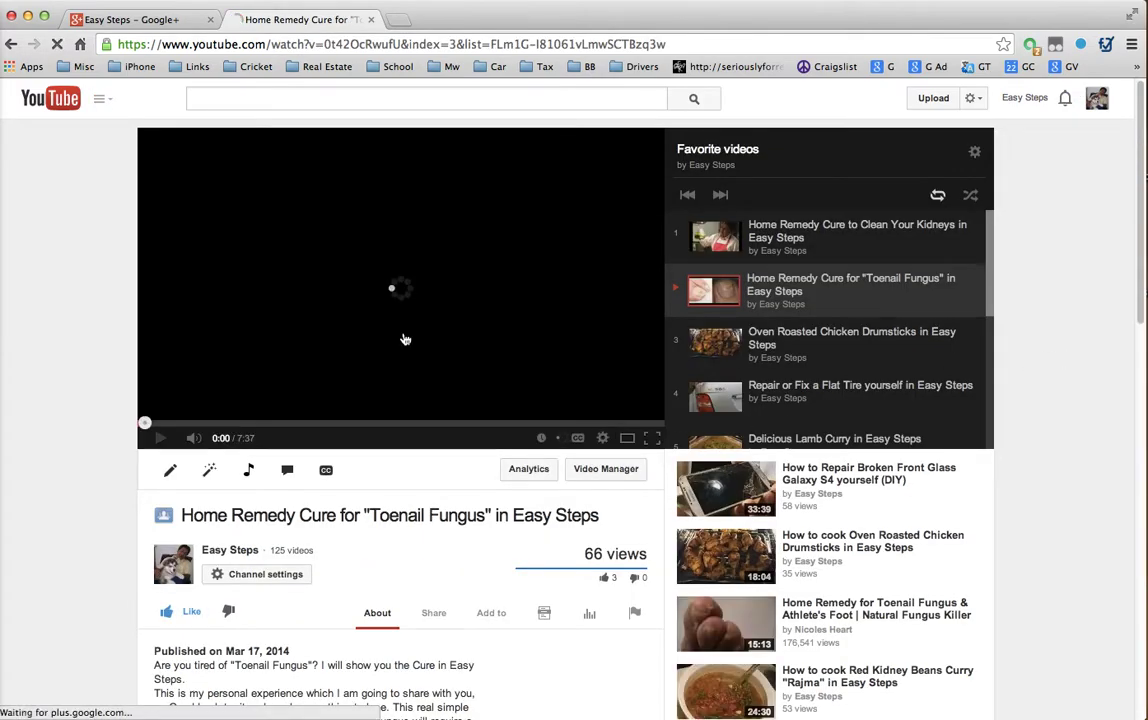
pyautogui.click(12, 45)
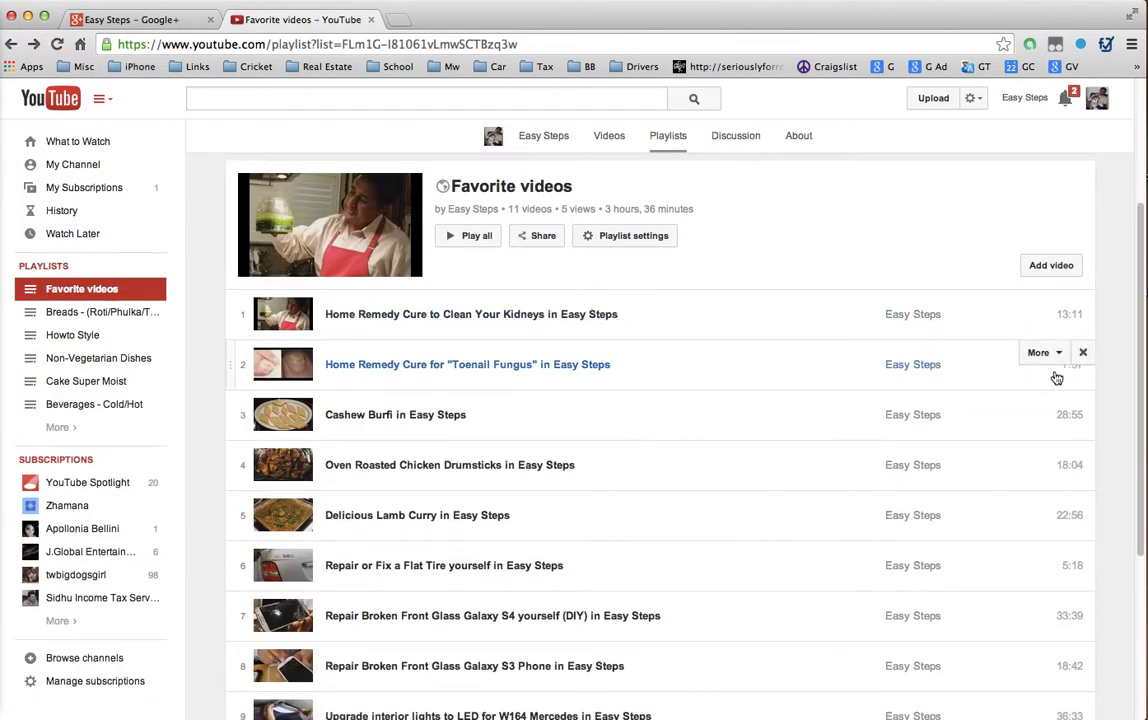
pyautogui.click(1058, 355)
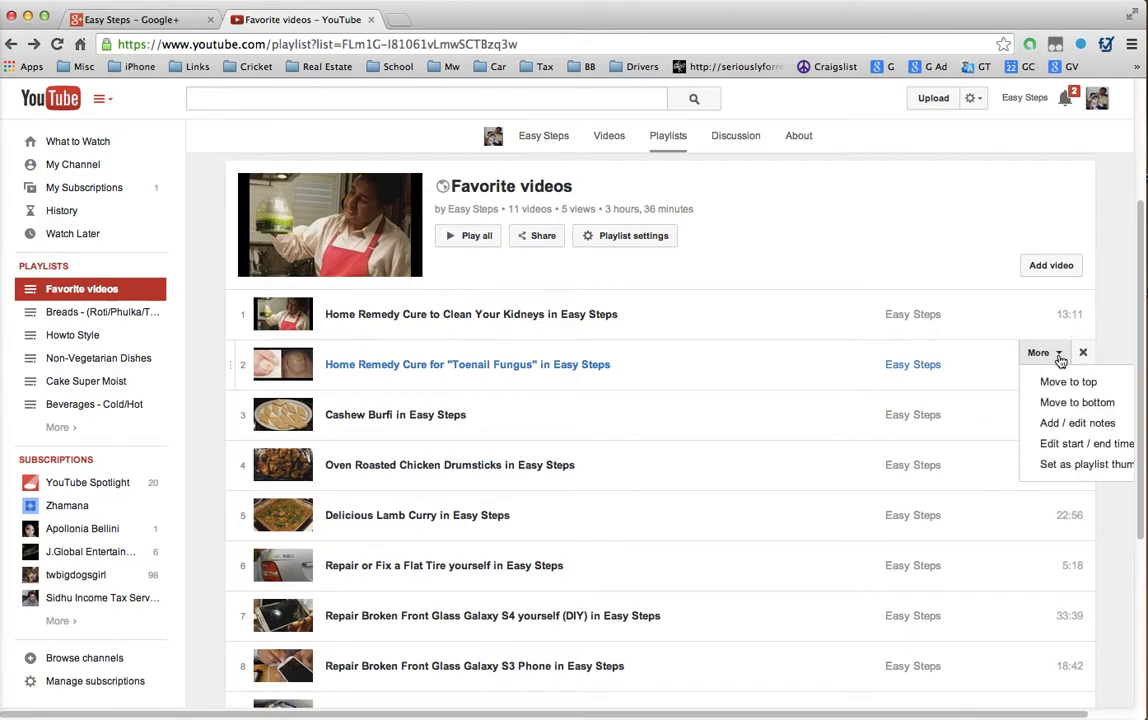
pyautogui.click(1077, 466)
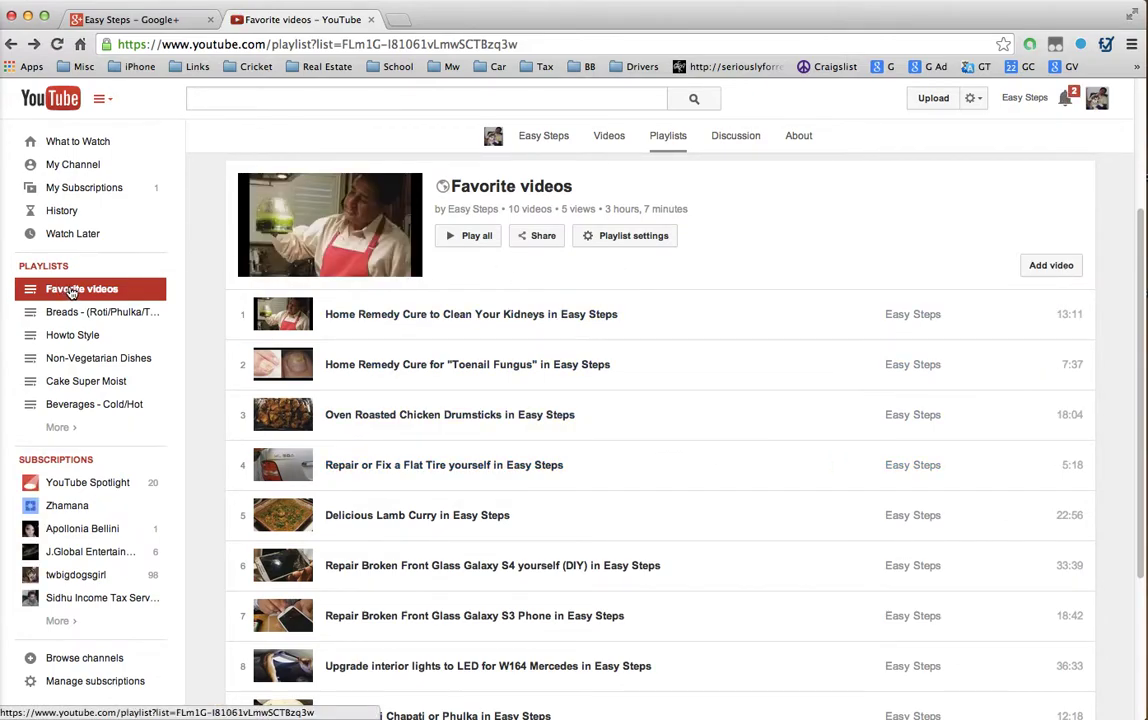
# Go back to My Channel and reopen the Favorite videos playlist to check its updated video list.
pyautogui.click(151, 298)
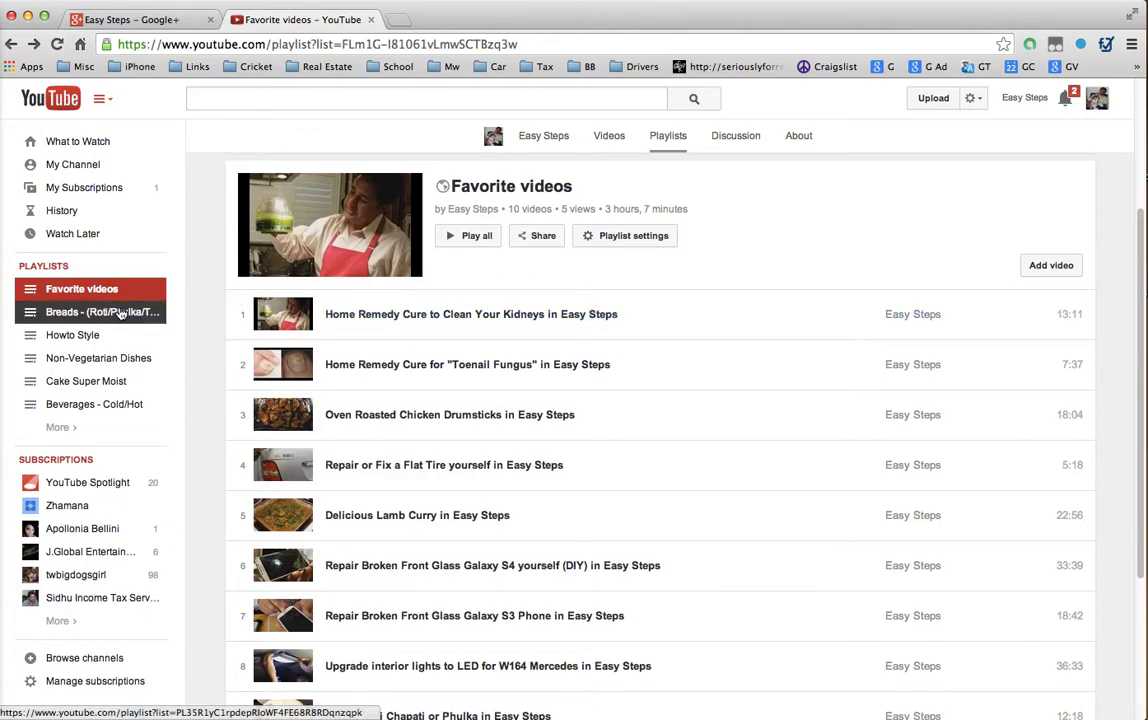
pyautogui.click(72, 172)
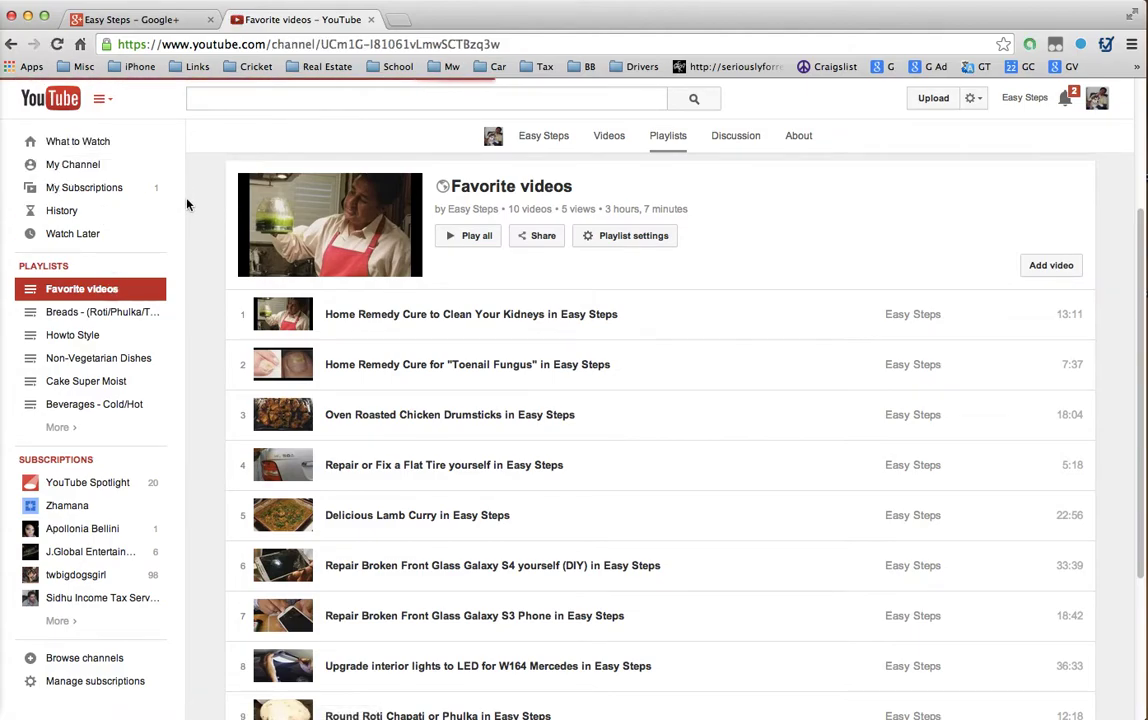
pyautogui.click(98, 292)
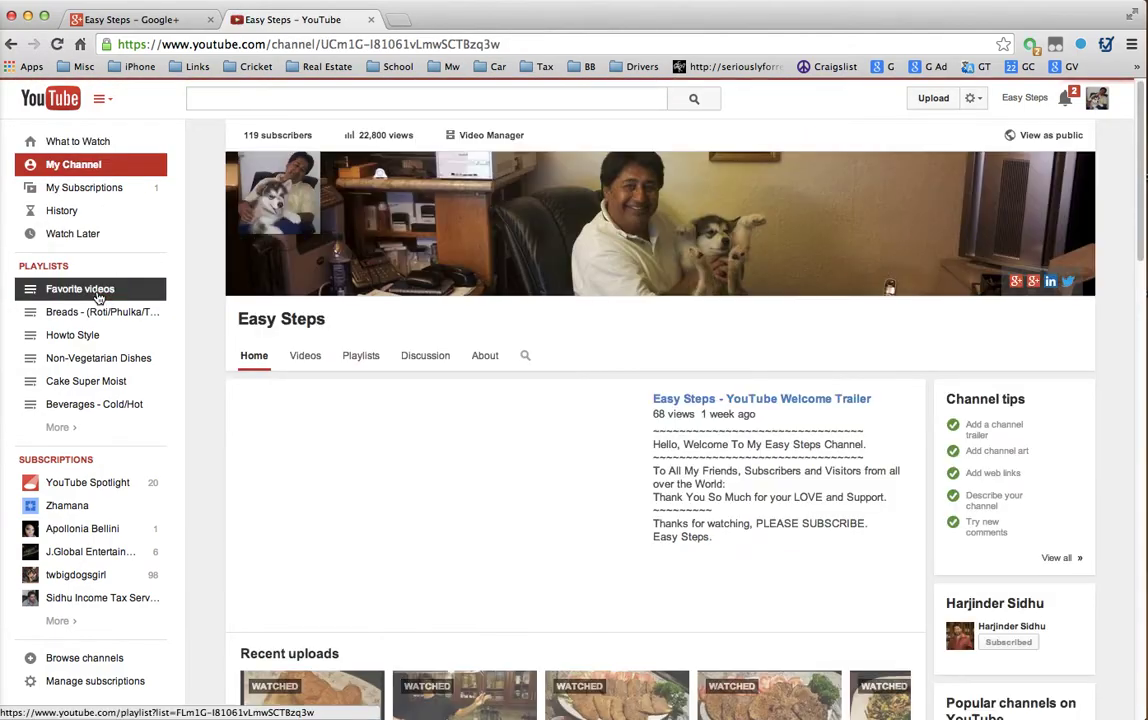
pyautogui.click(70, 290)
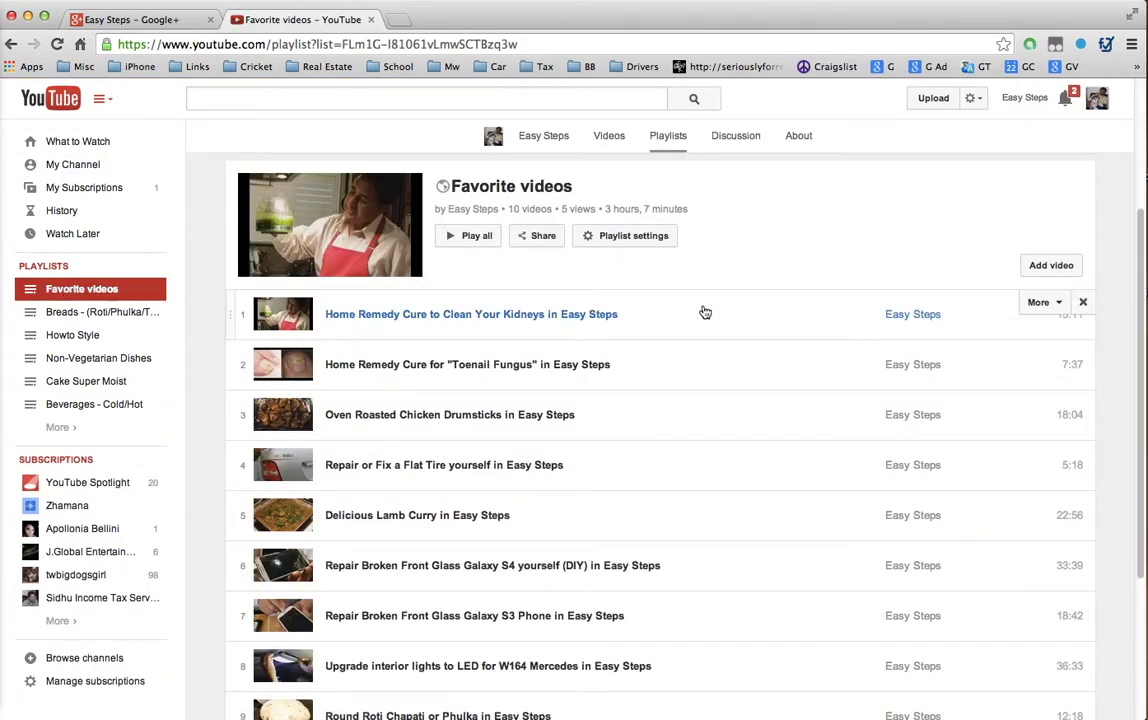
pyautogui.moveTo(938, 343)
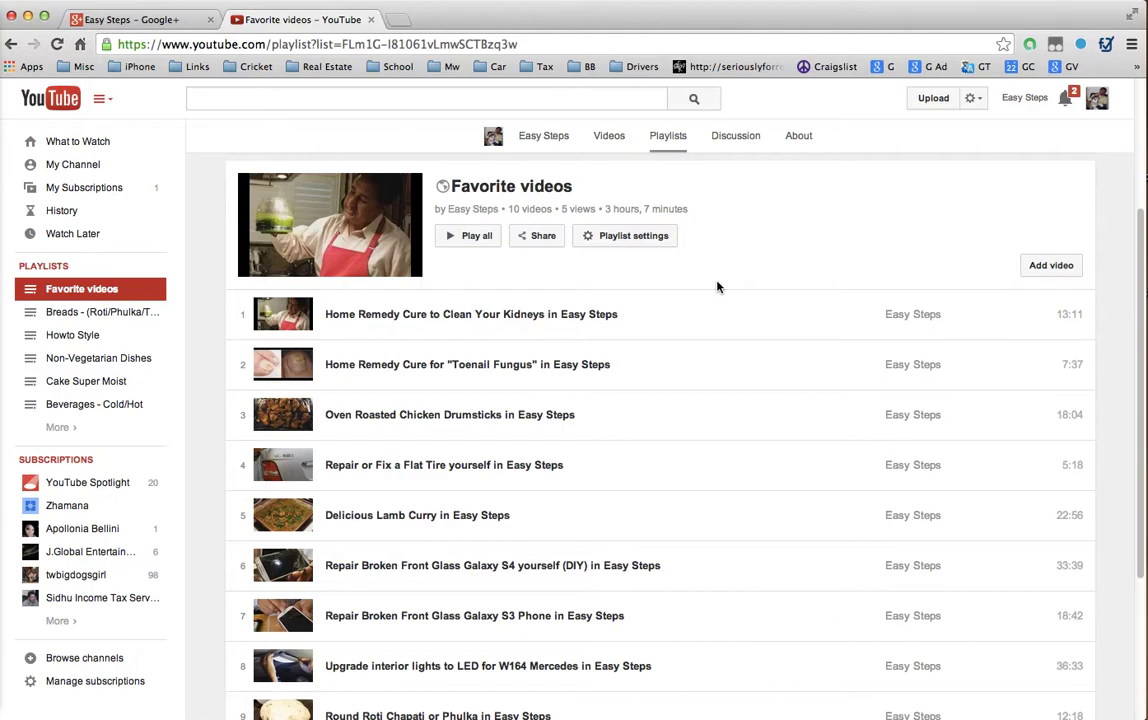
# Review the privacy choices and additional options in the Favorite videos playlist settings, and leave without saving.
pyautogui.click(638, 243)
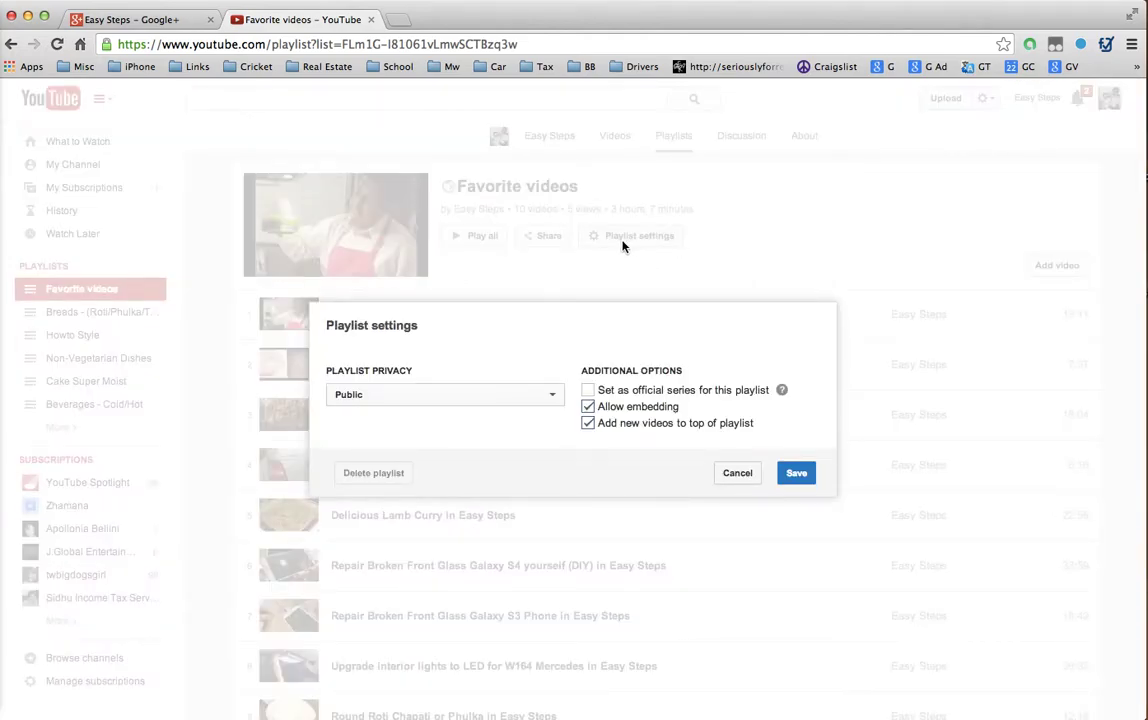
pyautogui.click(548, 398)
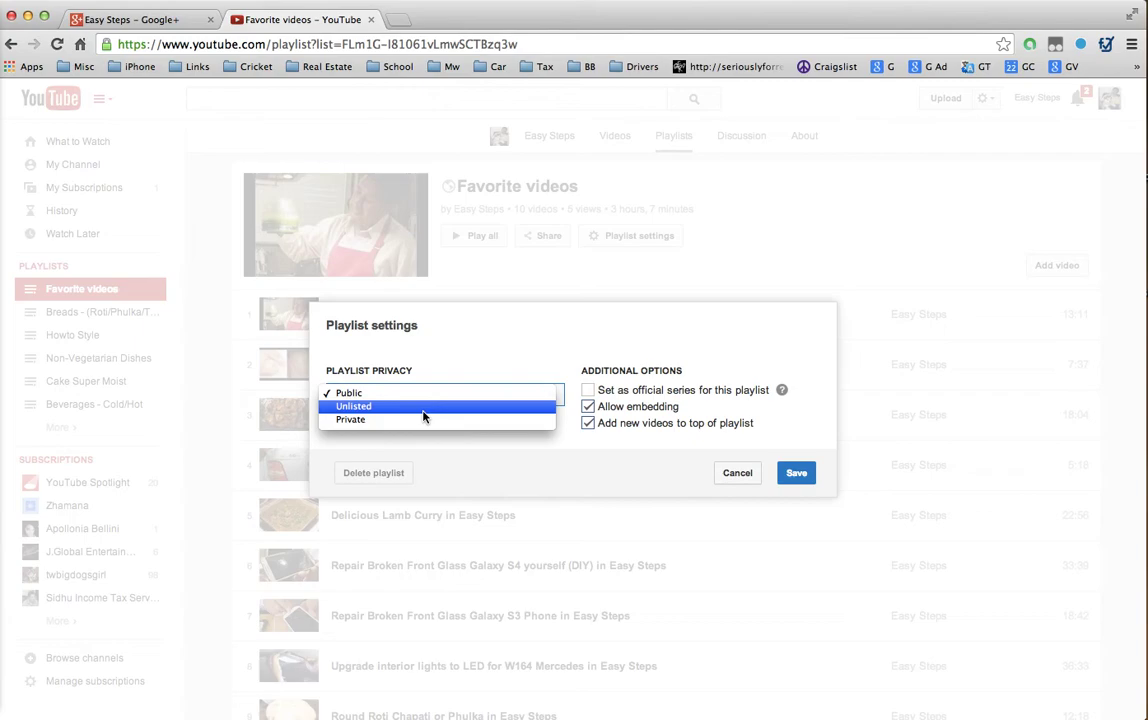
pyautogui.click(547, 325)
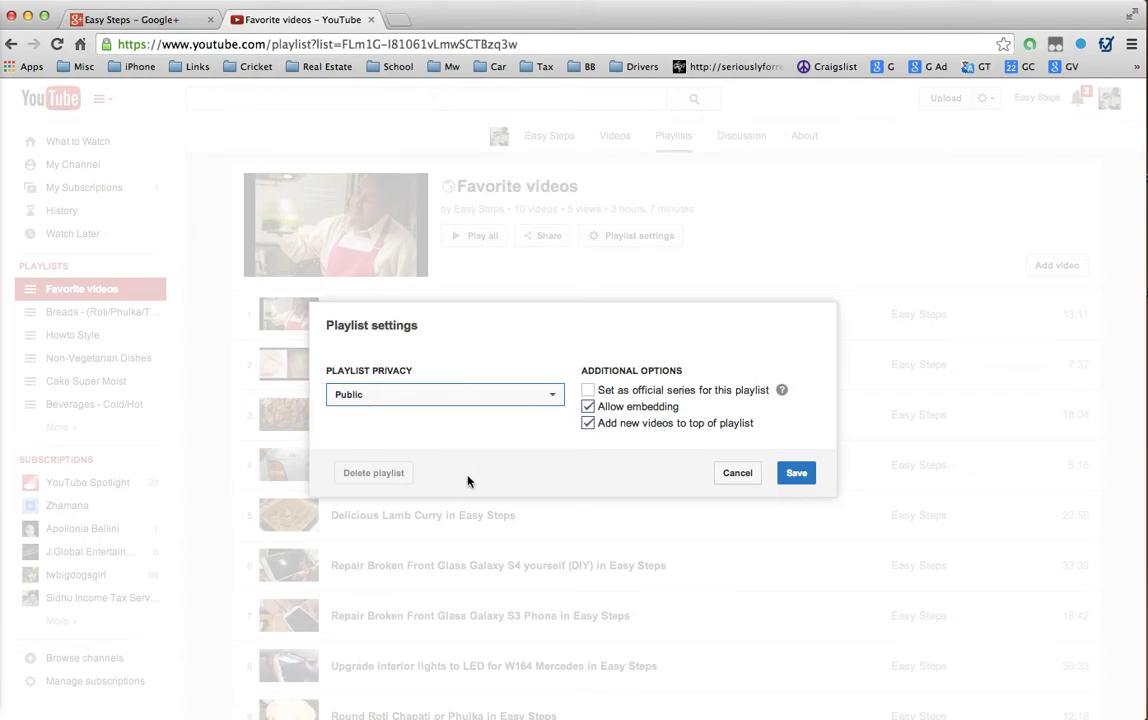
pyautogui.click(634, 455)
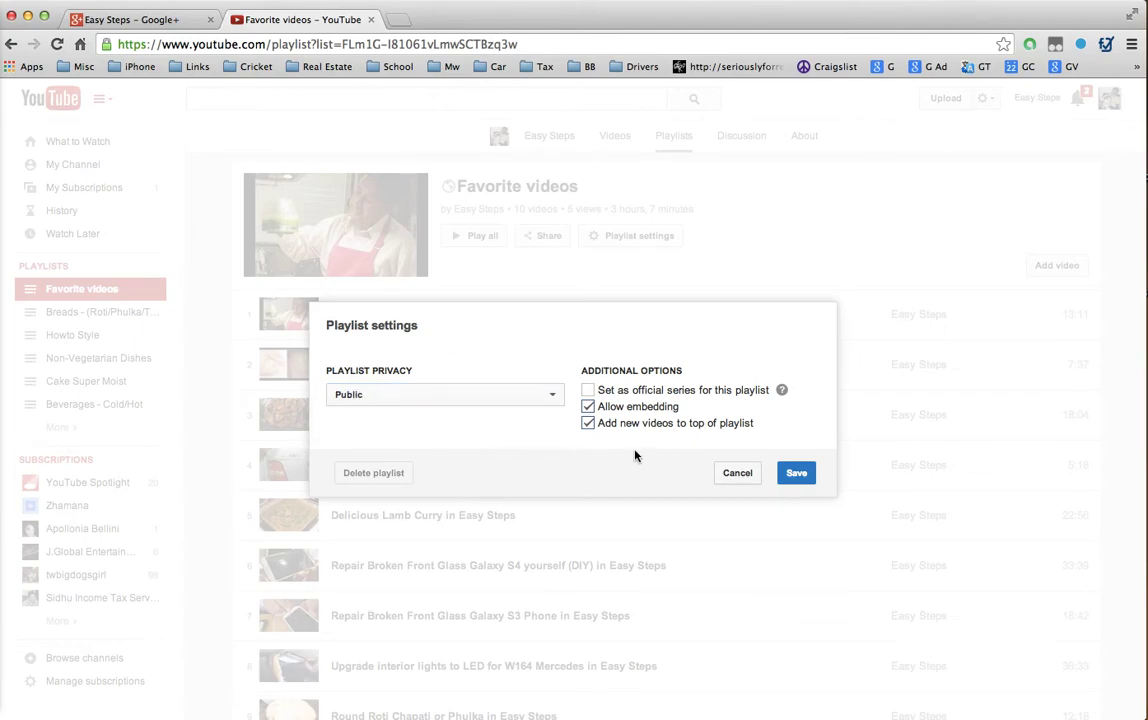
pyautogui.click(737, 474)
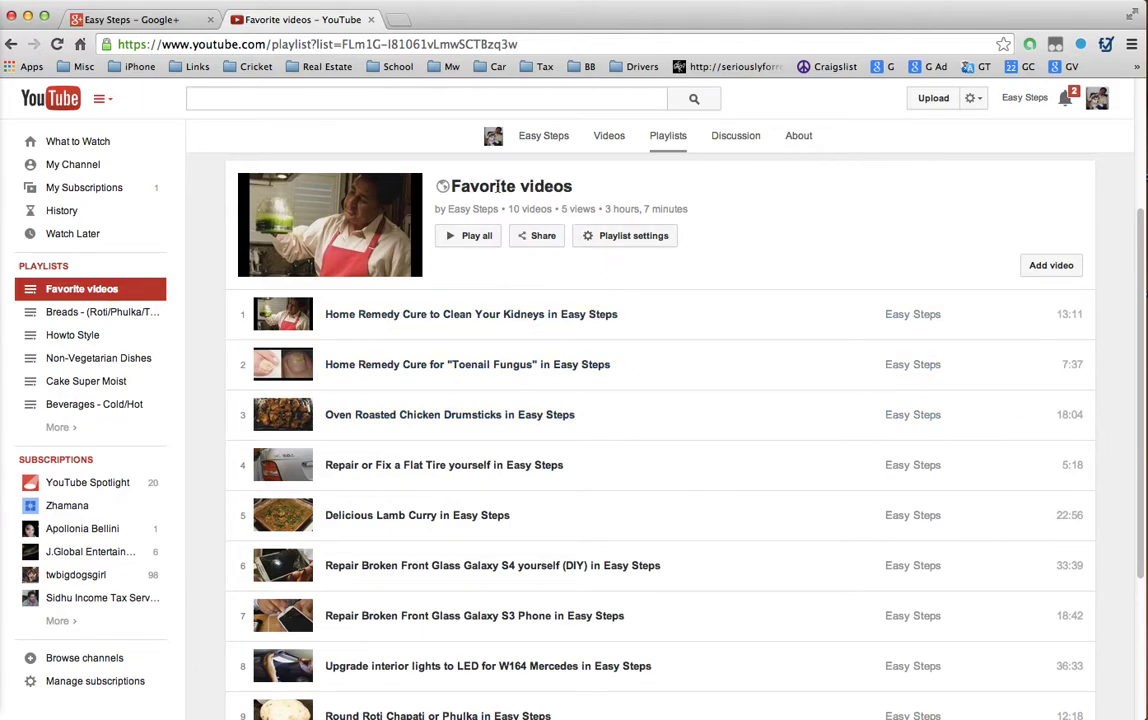
# Try to delete the whole Favorite videos playlist from its settings, and leave the settings without saving.
pyautogui.click(450, 187)
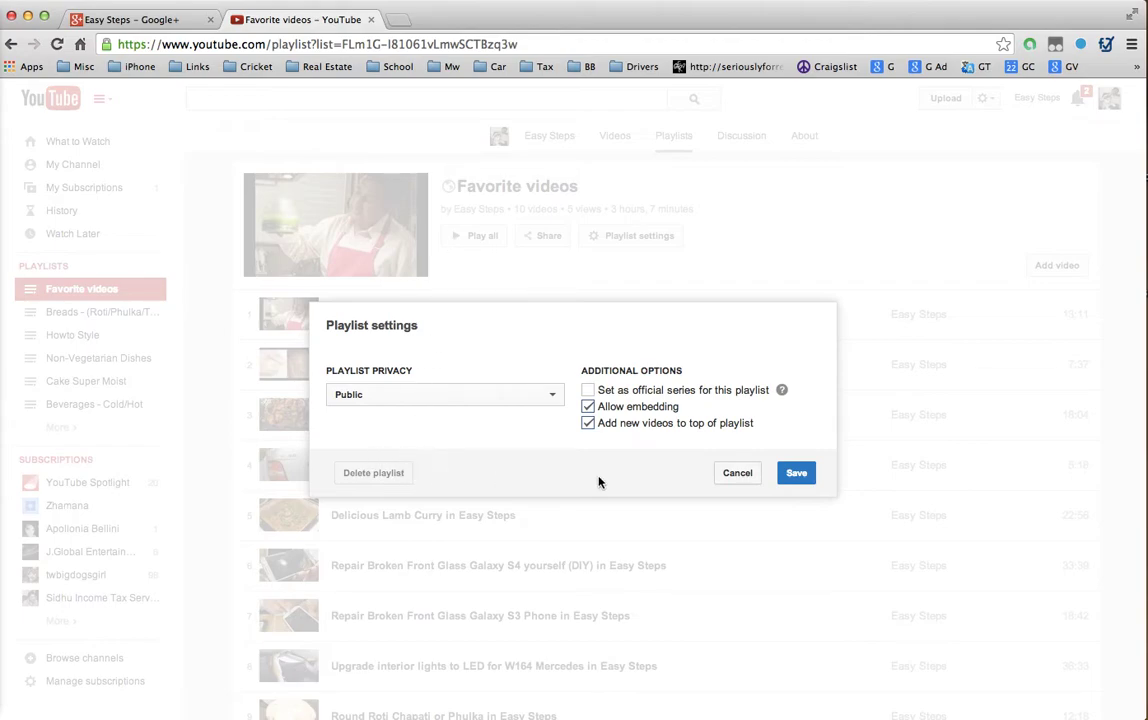
pyautogui.click(372, 481)
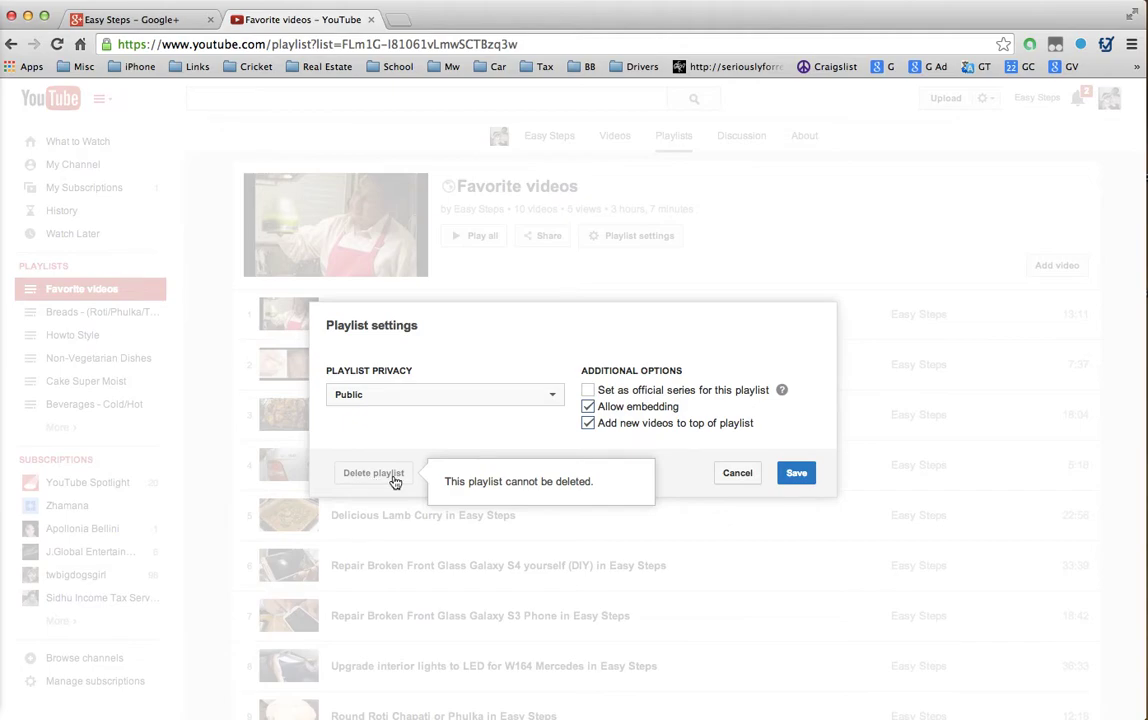
pyautogui.click(744, 474)
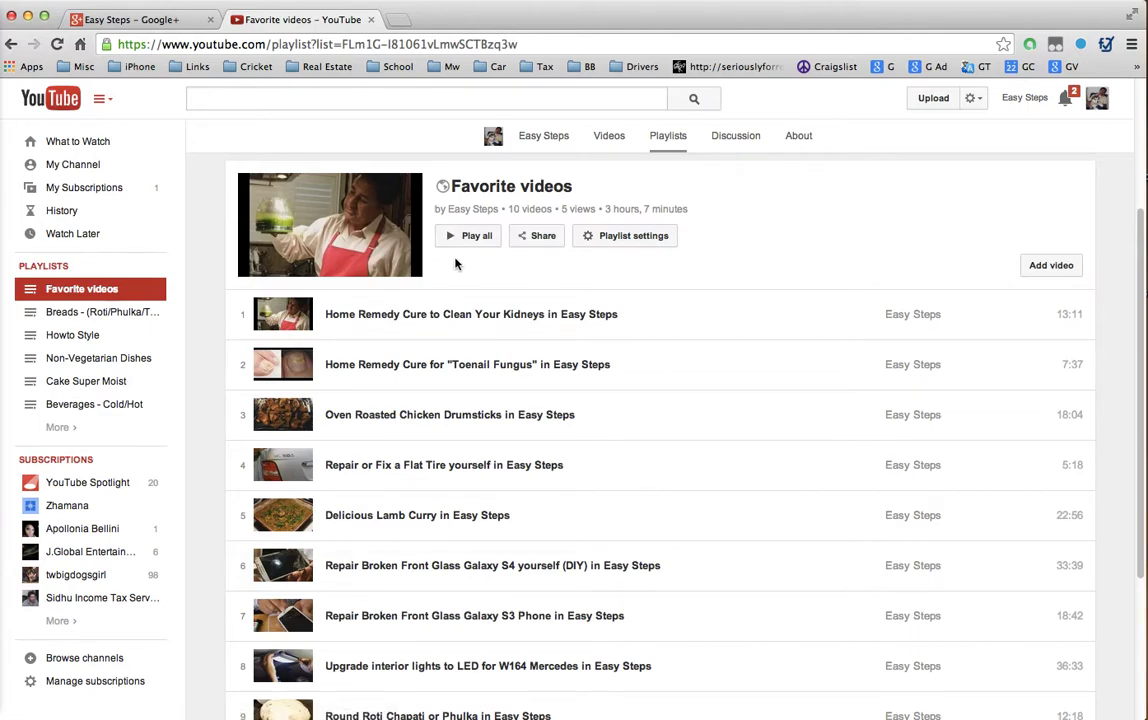
# Reopen the playlist settings to examine the Public, Unlisted and Private choices once more, and cancel.
pyautogui.click(477, 210)
pyautogui.click(662, 245)
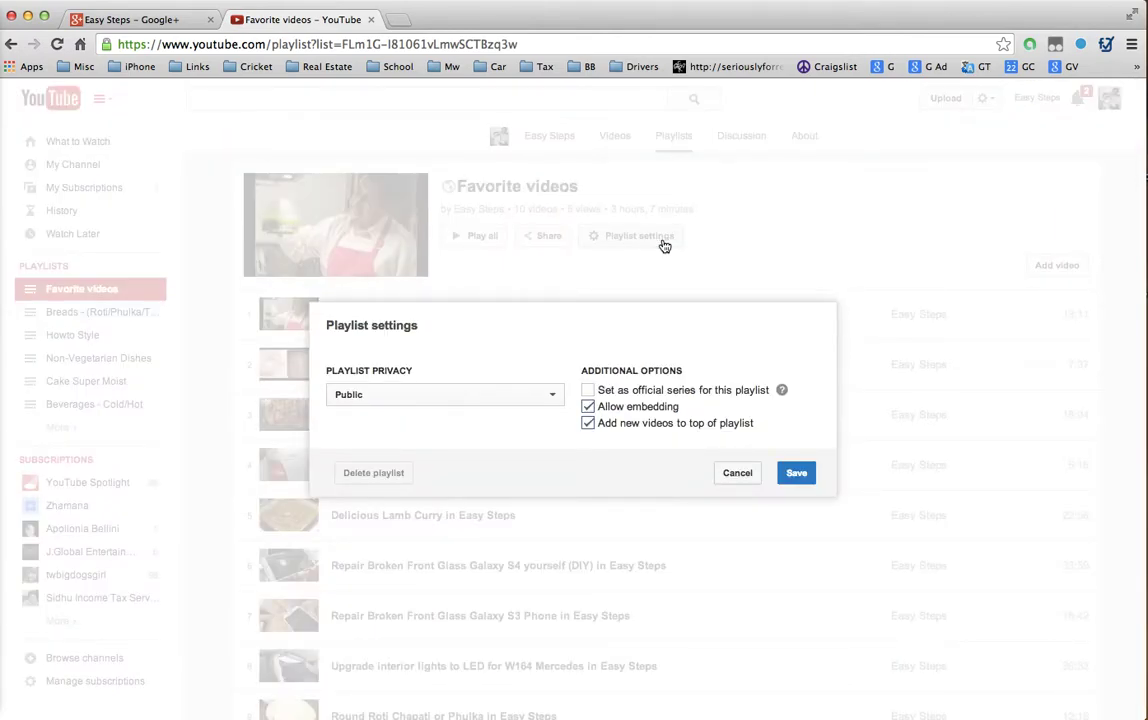
pyautogui.click(551, 394)
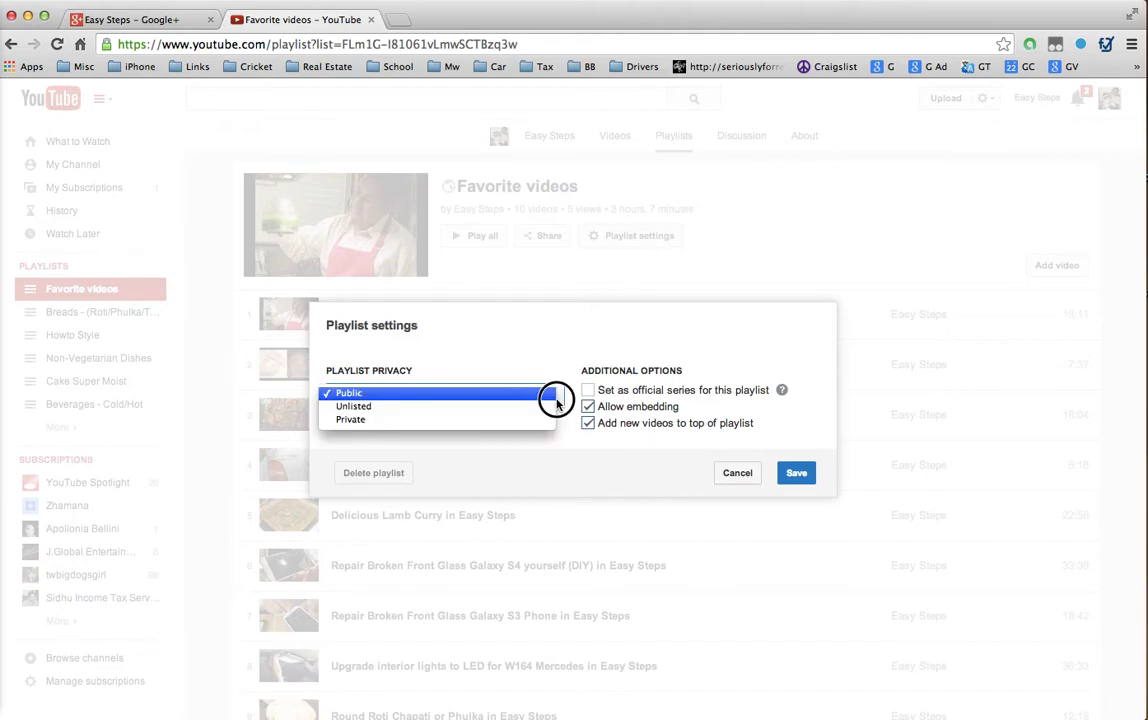
pyautogui.click(555, 395)
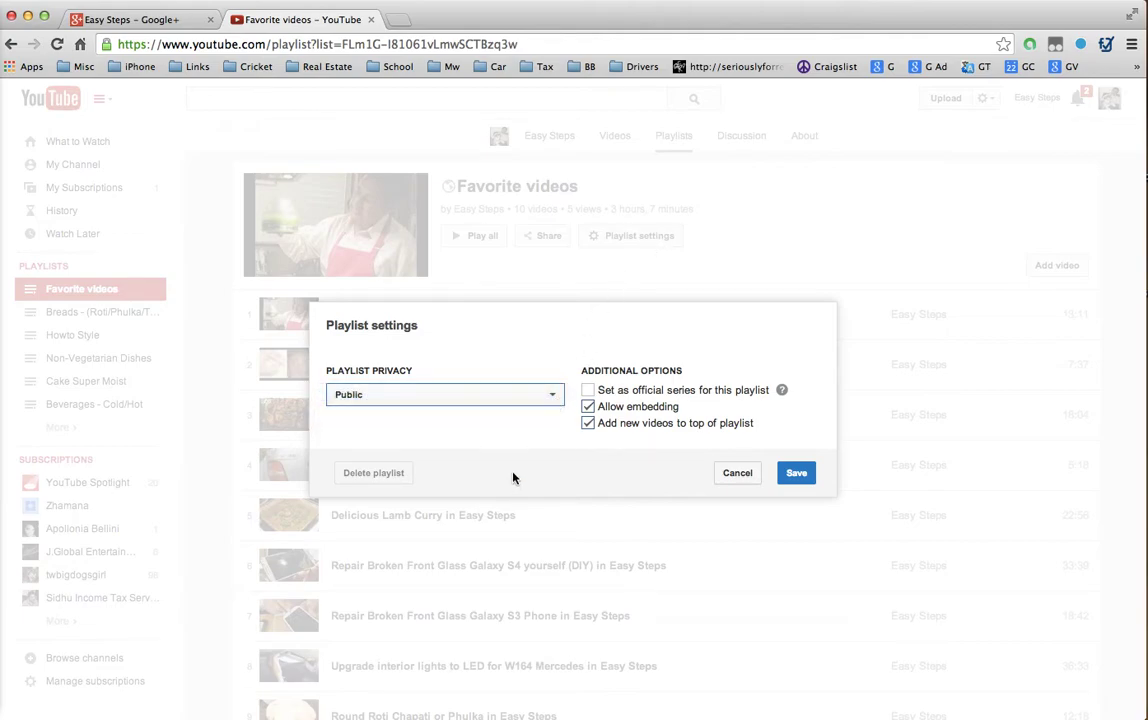
pyautogui.click(738, 476)
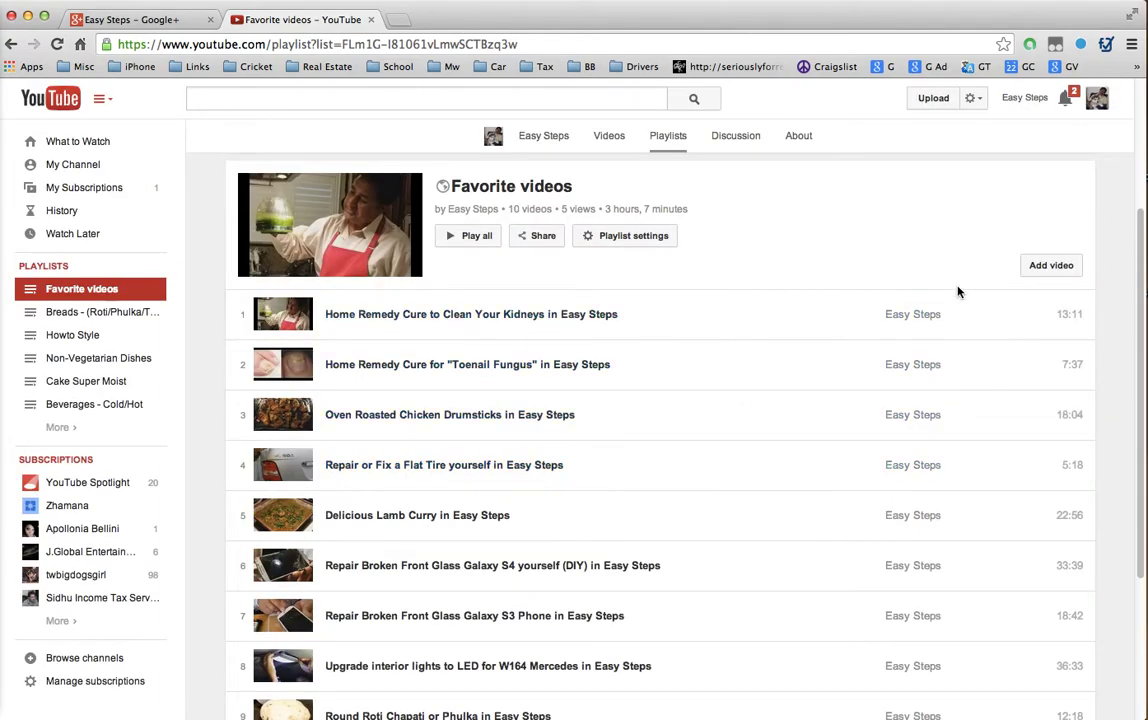
pyautogui.moveTo(1074, 302)
pyautogui.moveTo(846, 518)
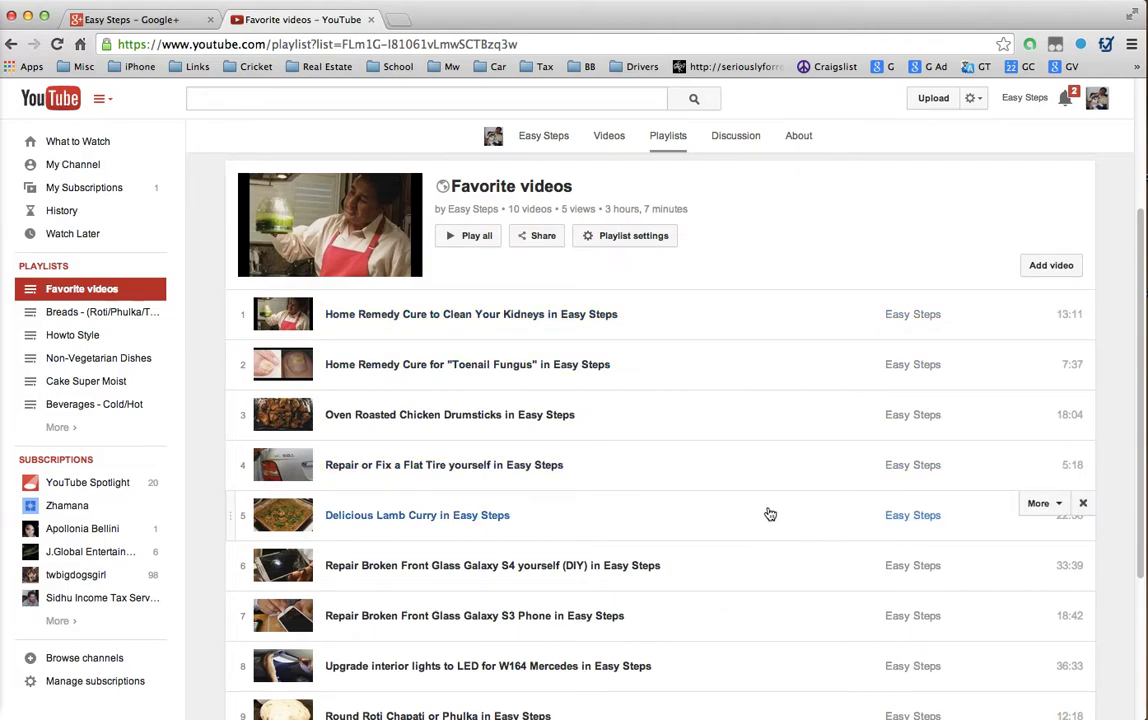